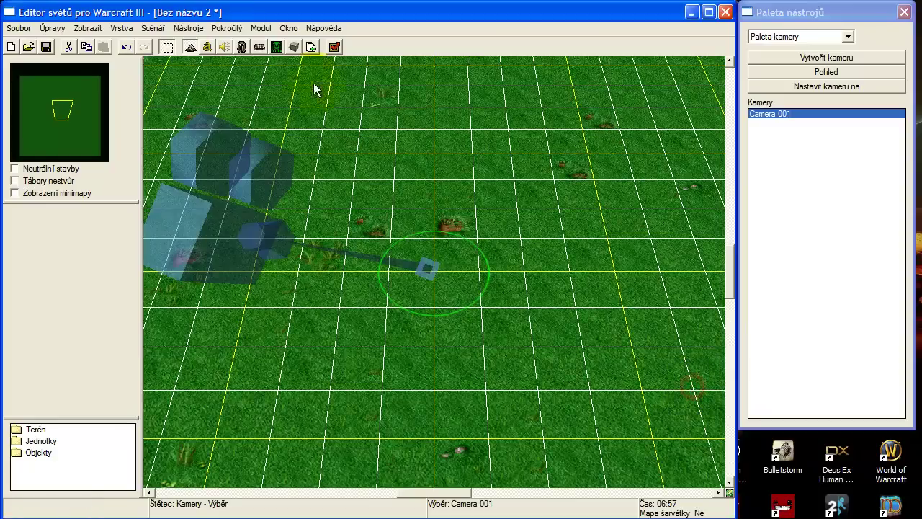
Set Camera 001's rotation to 43 in its properties and preview the values in the main window
right_click(785, 115)
left_click(790, 119)
left_click(293, 351)
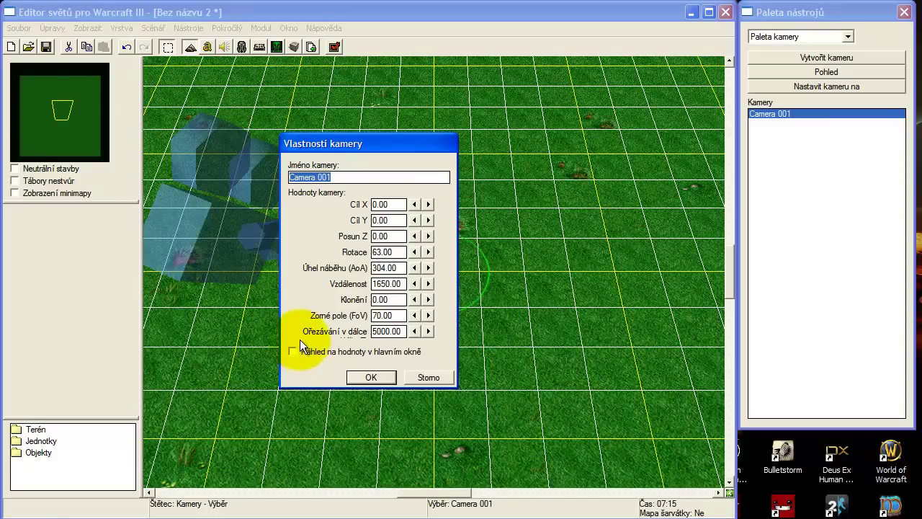
left_click_drag(395, 150, 674, 143)
left_click(693, 245)
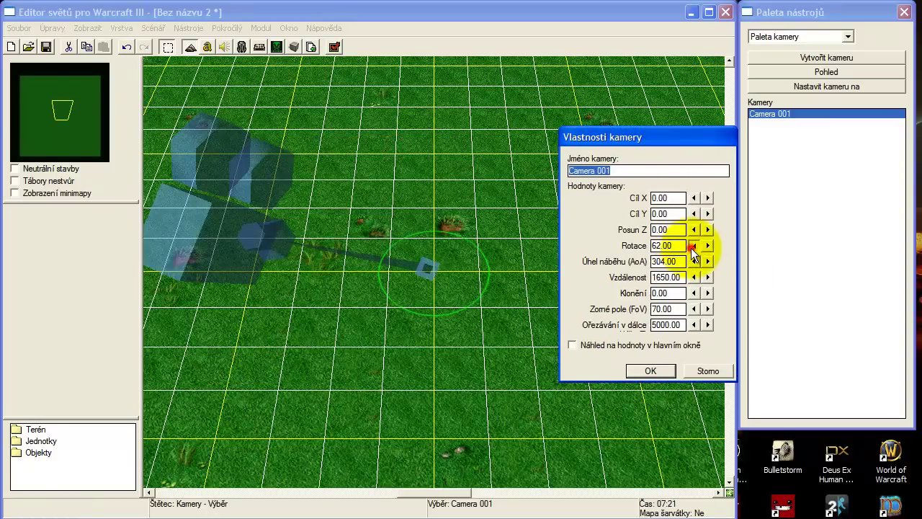
left_click(693, 246)
left_click(667, 365)
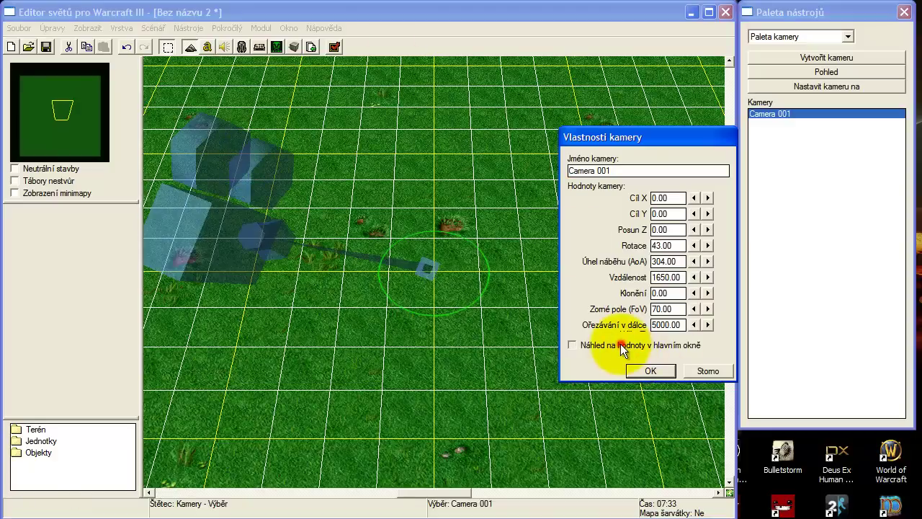
left_click(622, 344)
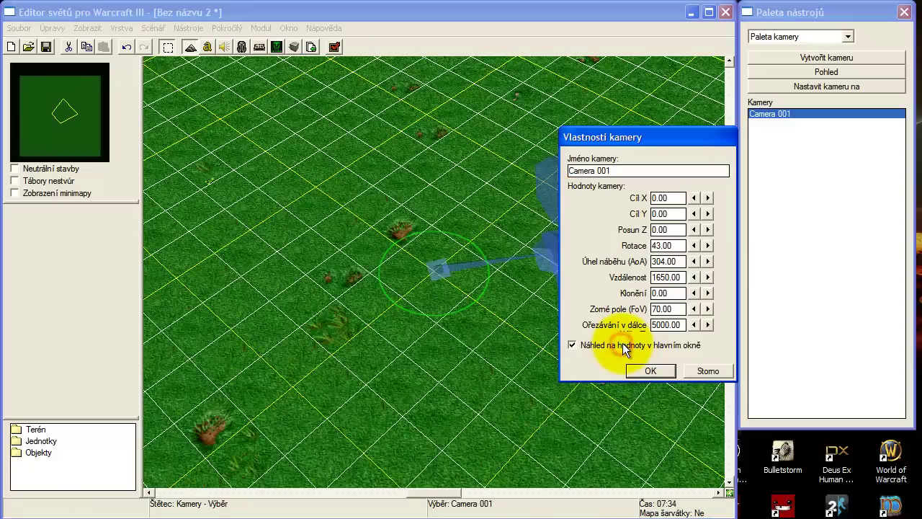
left_click(649, 371)
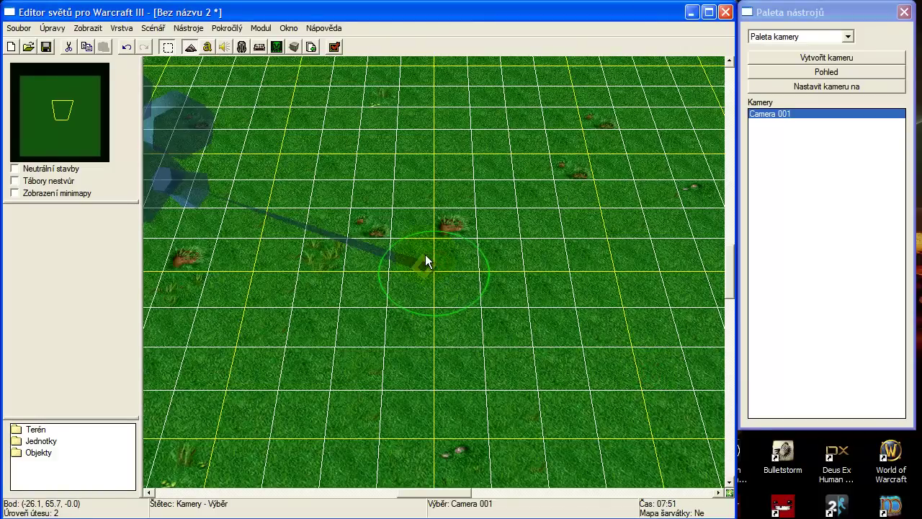
Create two more cameras at two other spots on the map, away from Camera 001
double_click(766, 113)
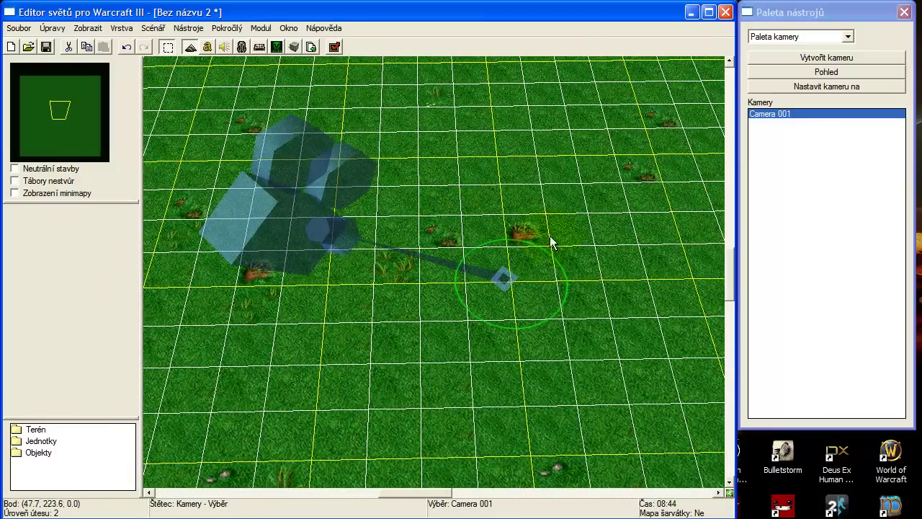
right_click_drag(549, 240, 656, 136)
left_click(835, 58)
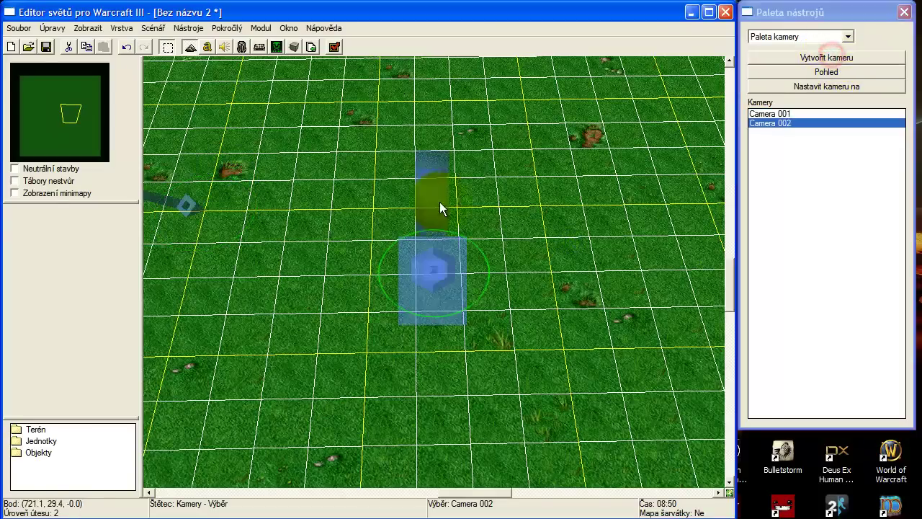
right_click_drag(440, 206, 191, 441)
right_click_drag(430, 247, 721, 134)
left_click(821, 57)
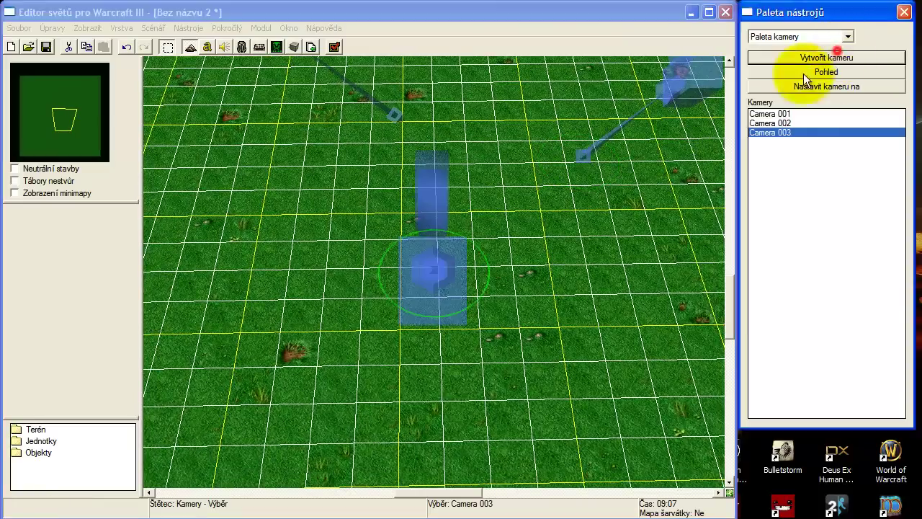
Create a trigger named Kamery in the Inicializace folder of the trigger editor, with a Map initialization event
left_click(207, 47)
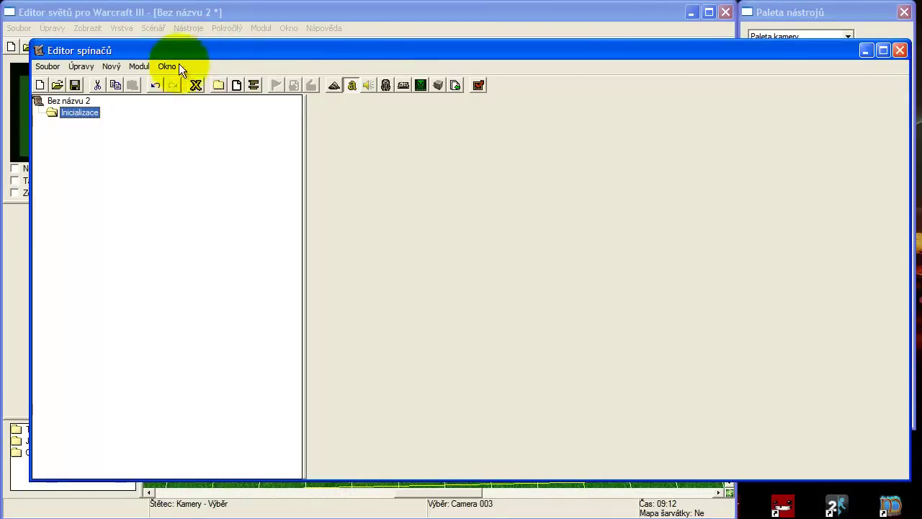
left_click(235, 86)
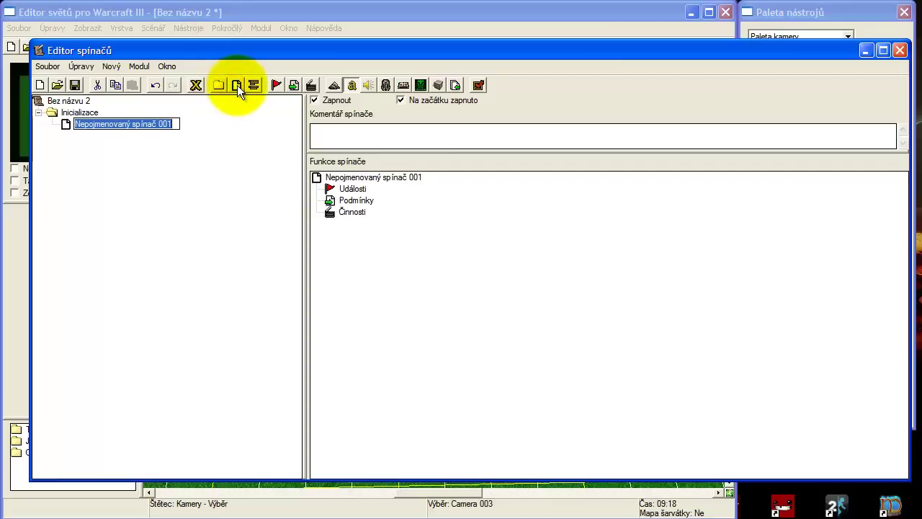
type("Kamery")
key("Return")
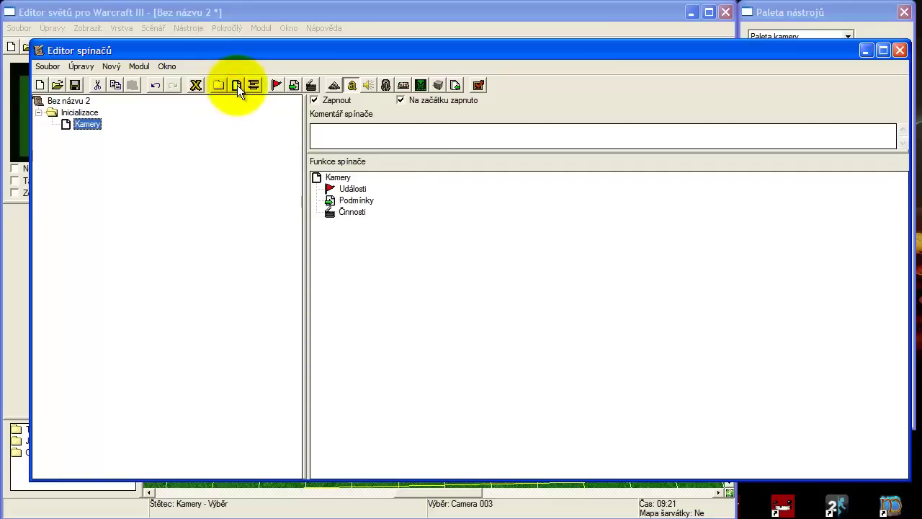
left_click(276, 85)
key("Return")
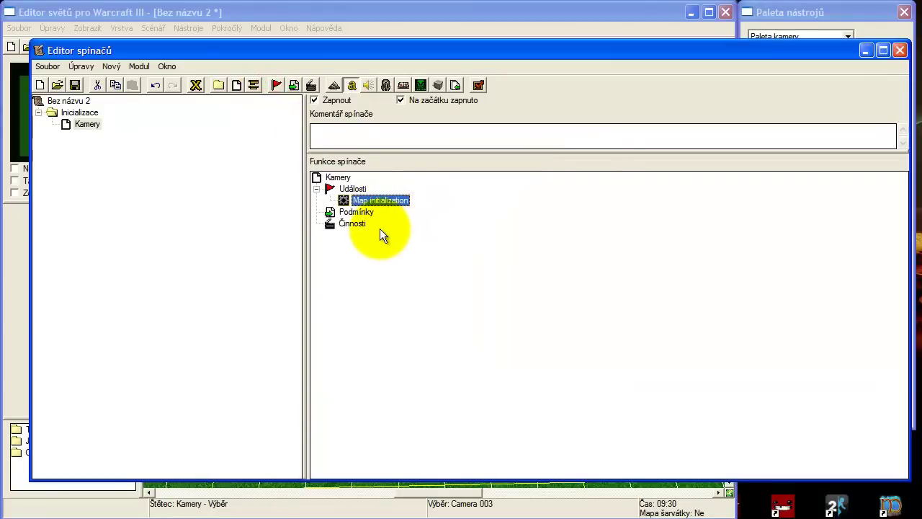
Start a new action for the Kamery trigger, of type Kamera with the function Apply Camera Object (Timed)
left_click(380, 228)
left_click(310, 85)
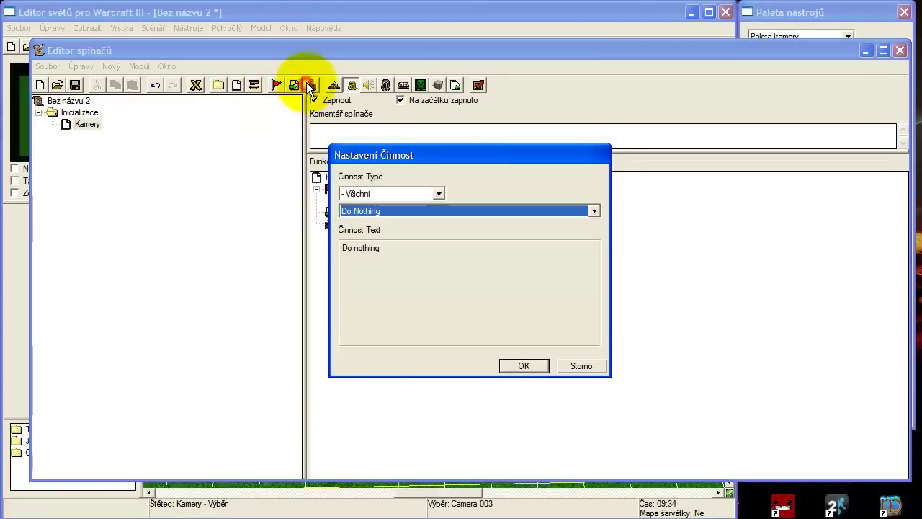
left_click(412, 193)
left_click(387, 255)
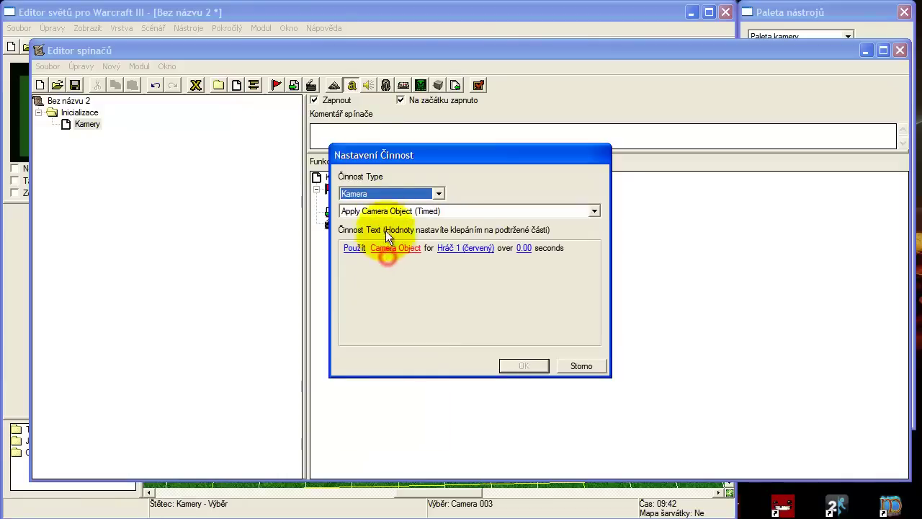
left_click(386, 211)
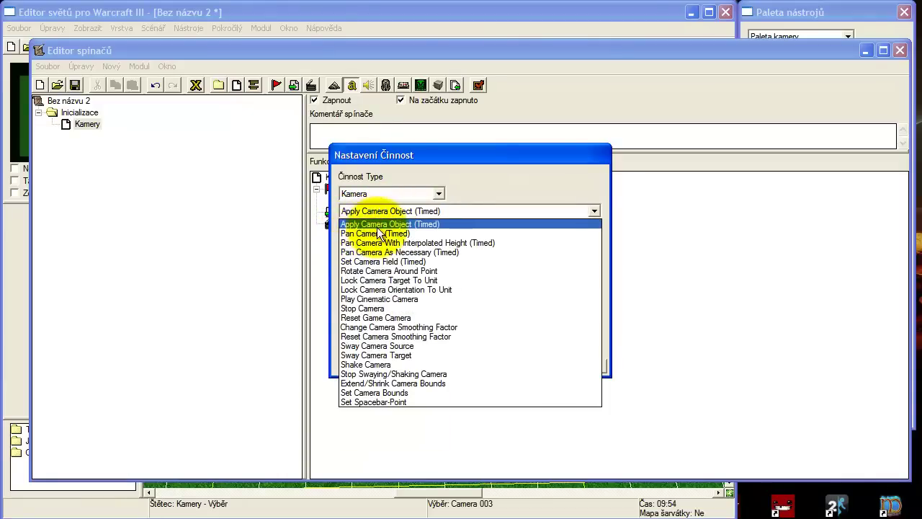
left_click(429, 223)
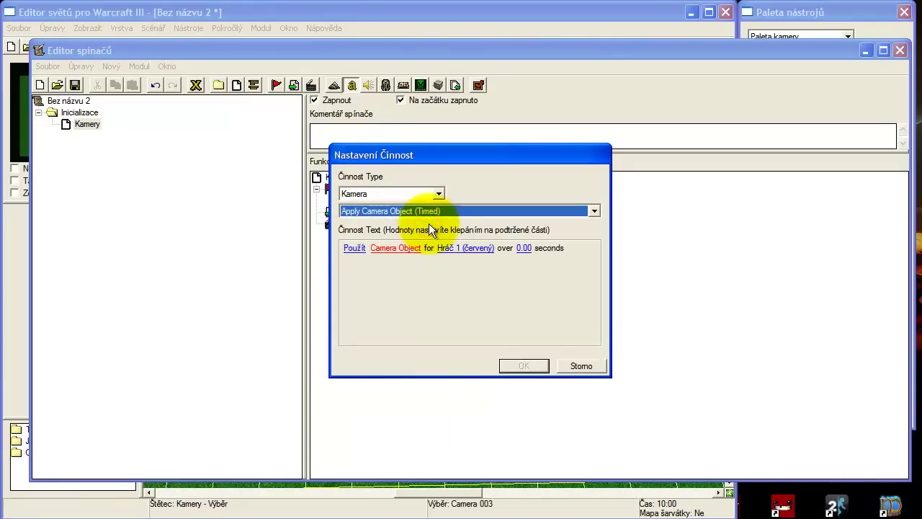
Set the camera action's usage option to Použít after viewing the available choices
left_click(365, 248)
left_click(462, 200)
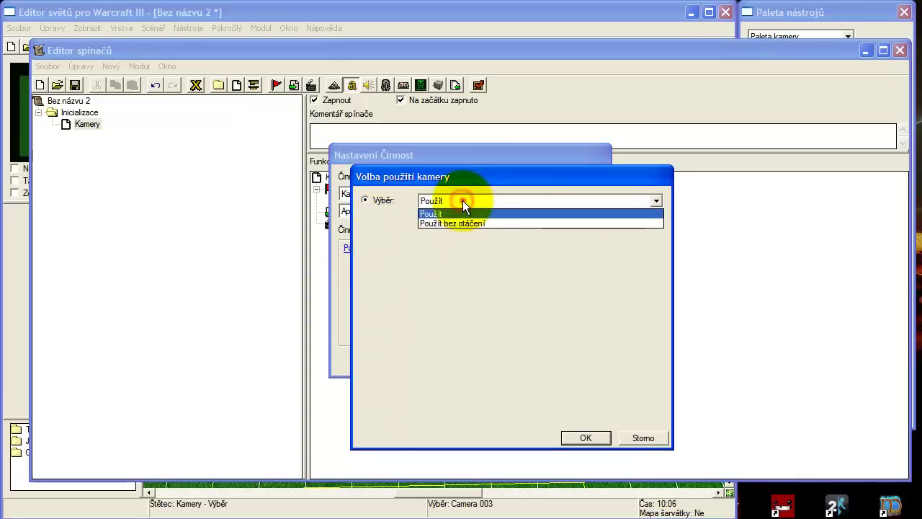
left_click(462, 201)
left_click(440, 200)
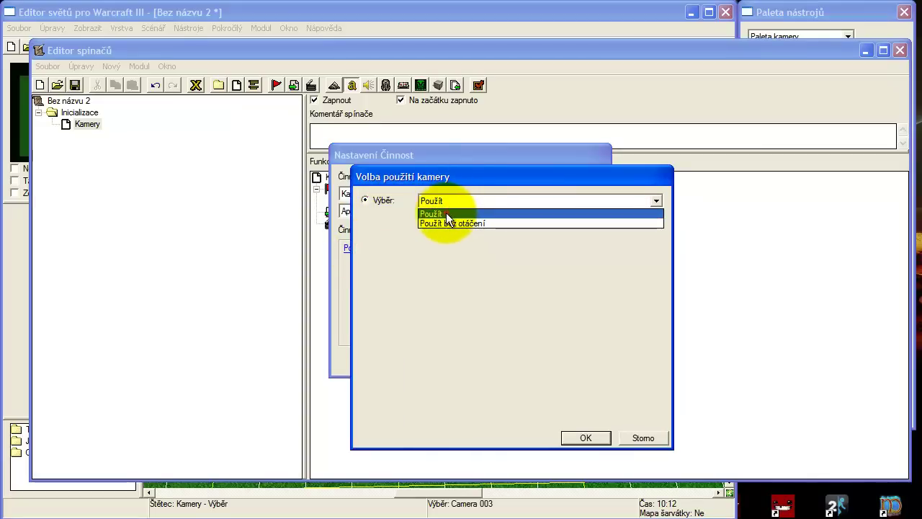
left_click(446, 212)
left_click(587, 438)
Use the variable Camera 001 as the action's camera object and add the action to the trigger
left_click(392, 248)
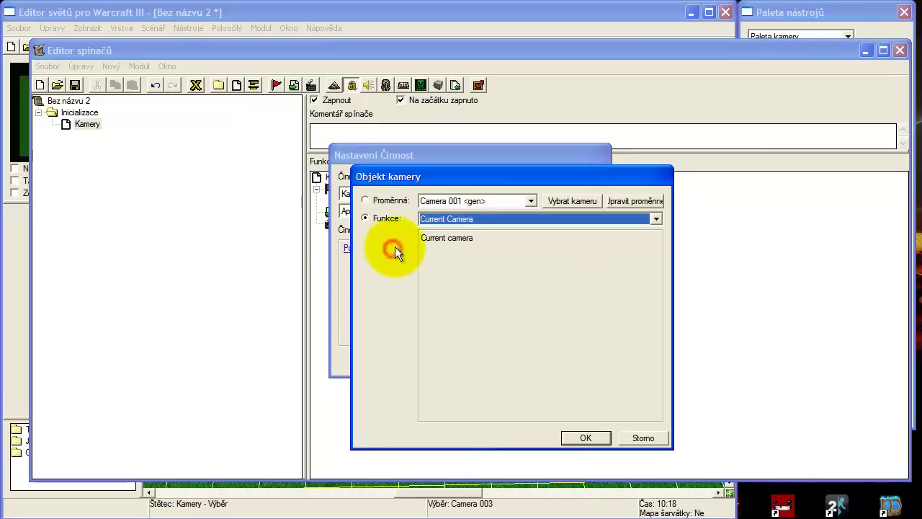
left_click(382, 202)
key("Return")
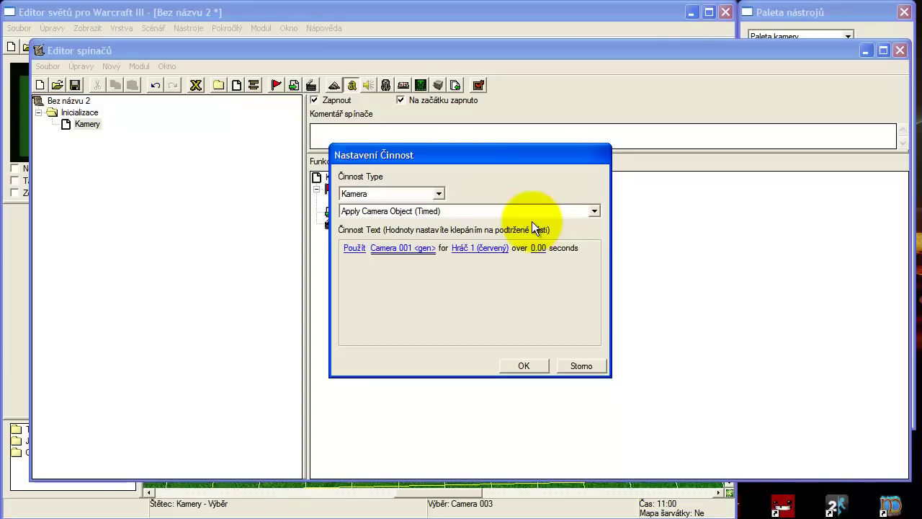
left_click_drag(463, 151, 545, 128)
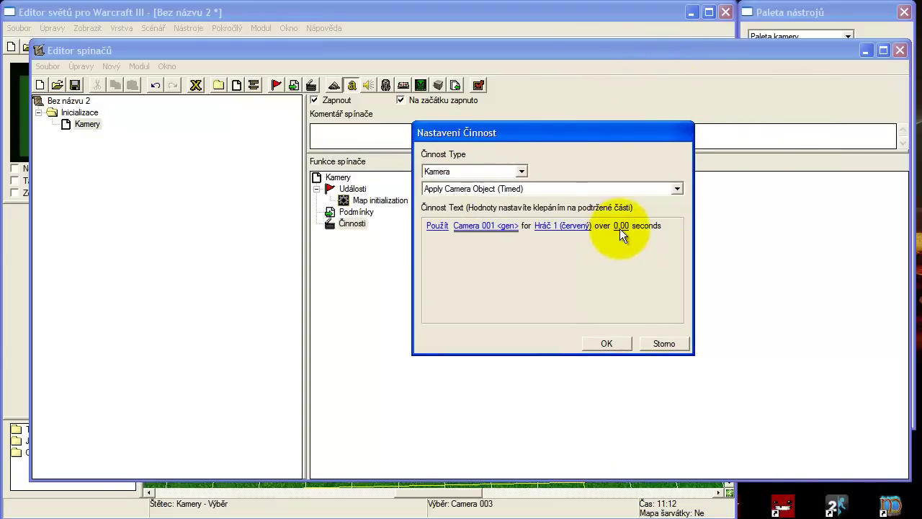
left_click(606, 344)
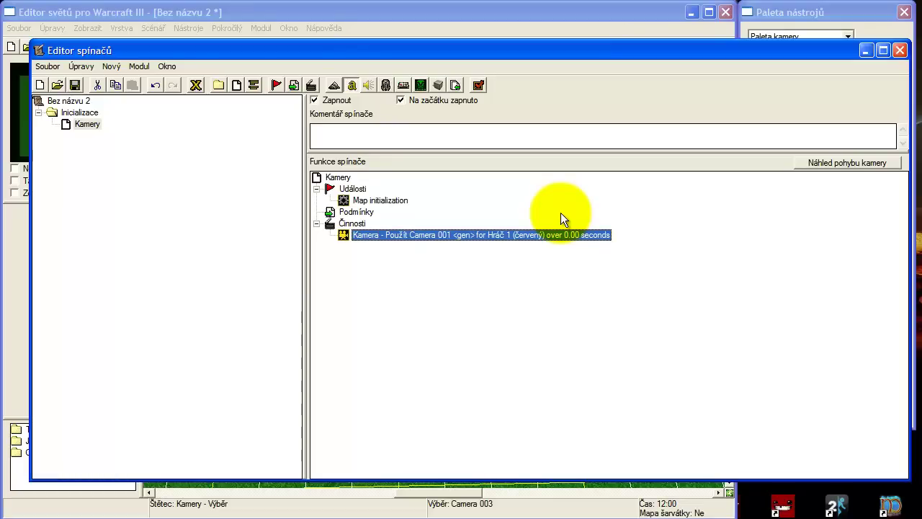
Start a second Apply Camera Object (Timed) action of type Kamera, with the variable Camera 002 as its camera object
left_click(311, 85)
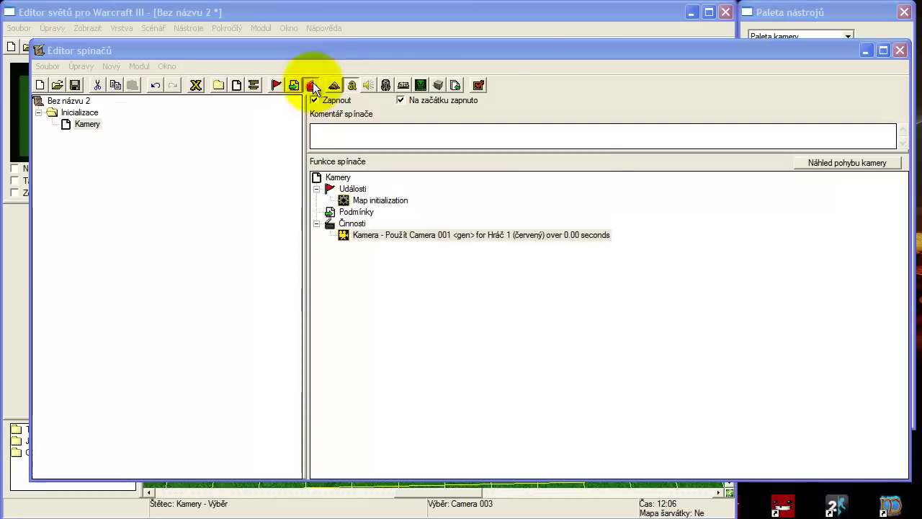
left_click(386, 191)
left_click(378, 252)
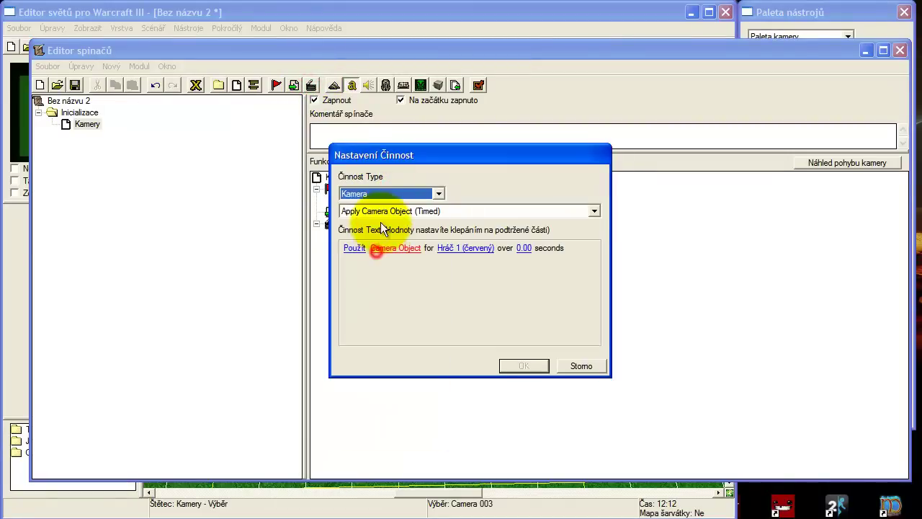
left_click(403, 247)
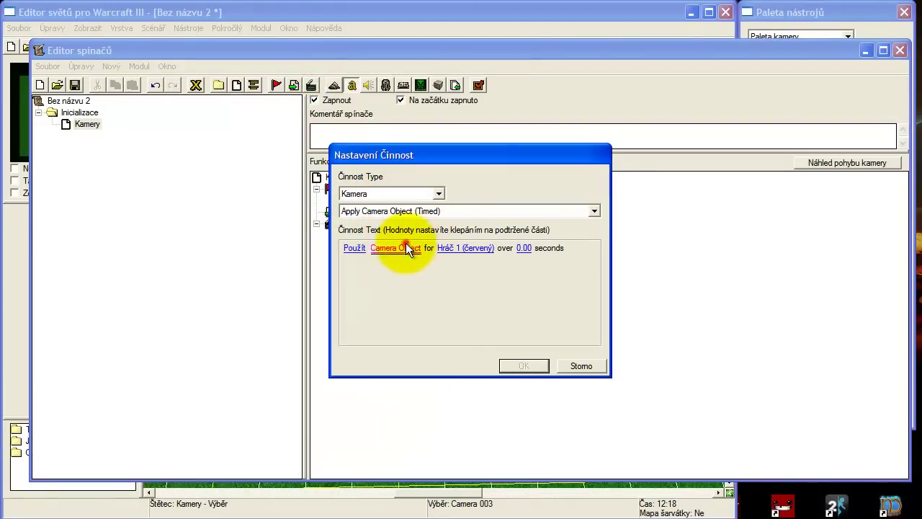
left_click(400, 247)
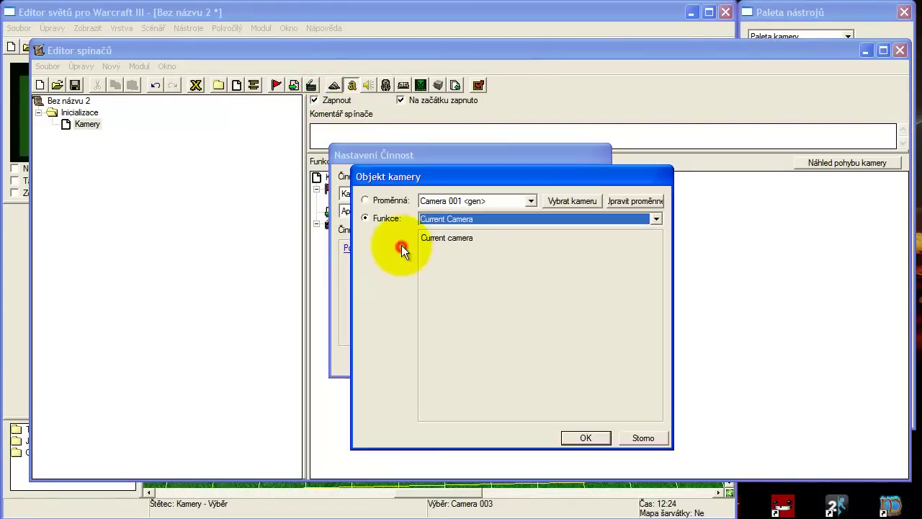
left_click(389, 202)
left_click(586, 437)
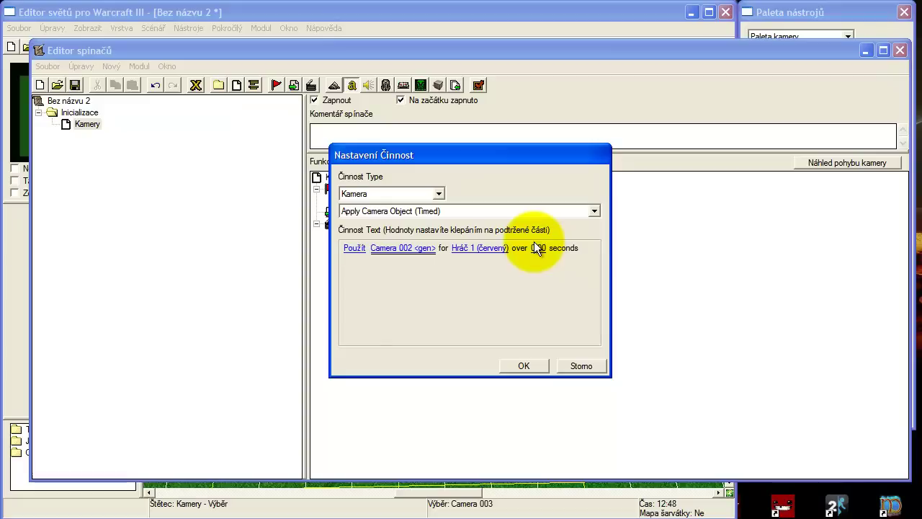
Set the Camera 002 action's duration to 5 seconds and add it to the trigger
left_click_drag(456, 155, 602, 92)
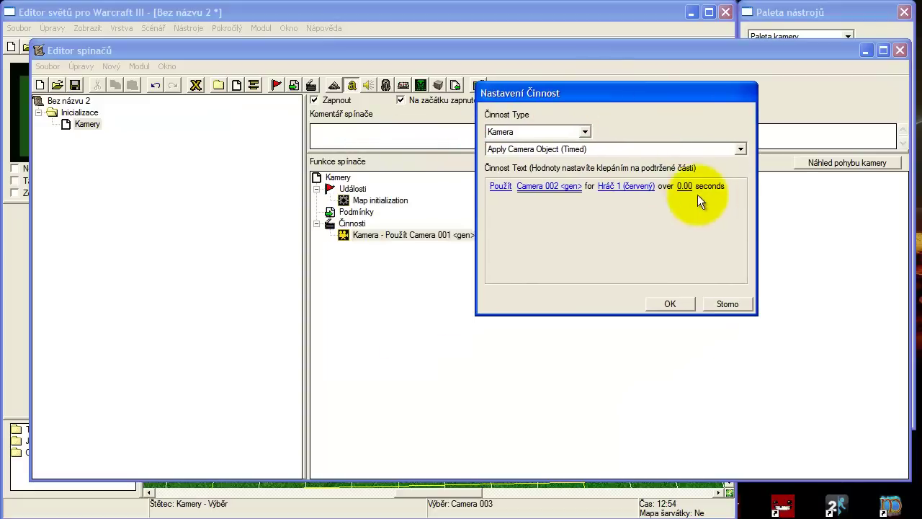
left_click(680, 186)
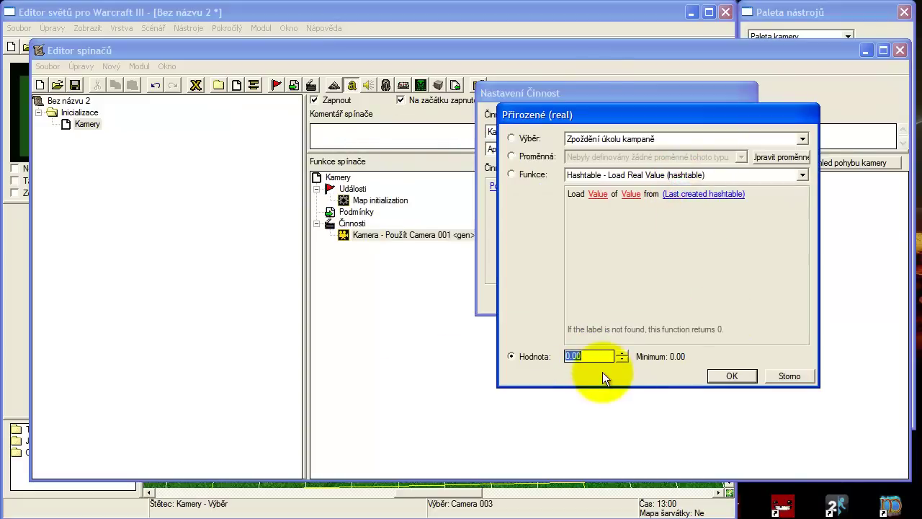
type("5")
key("Return")
key("Return")
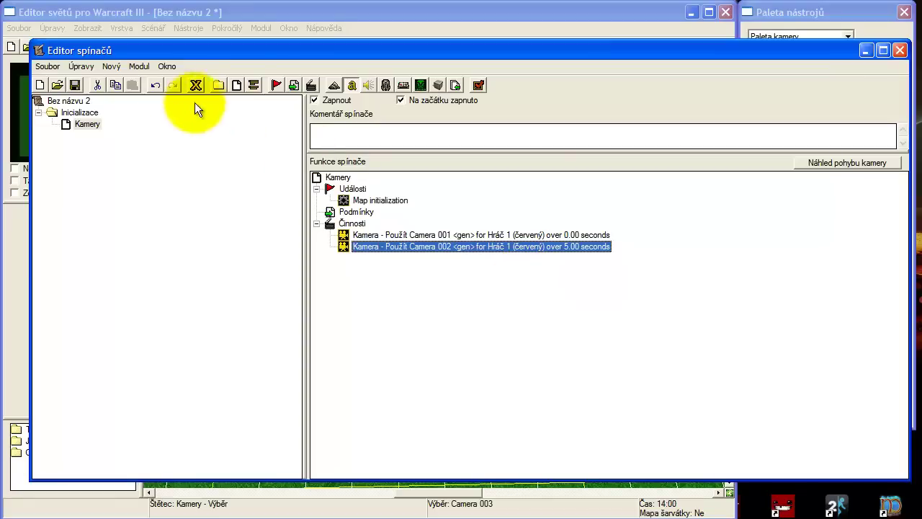
Start a third trigger action of type Kamera and move its settings dialog clear of the existing actions
left_click(311, 85)
left_click(426, 192)
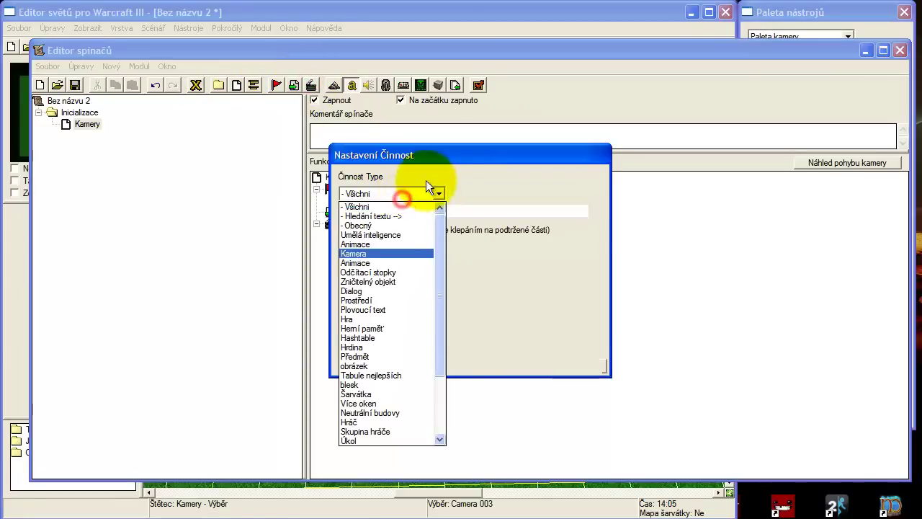
left_click(426, 252)
left_click_drag(438, 154, 190, 135)
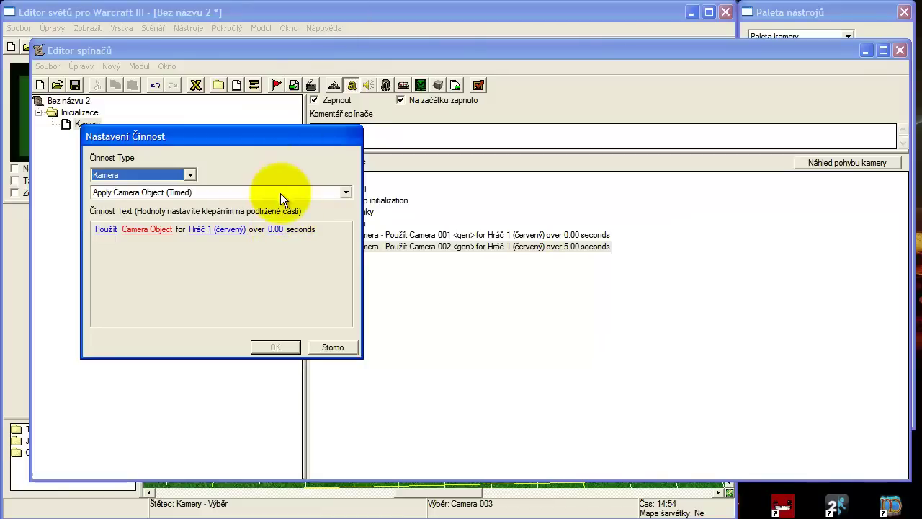
left_click_drag(253, 144, 254, 192)
left_click_drag(339, 184, 633, 160)
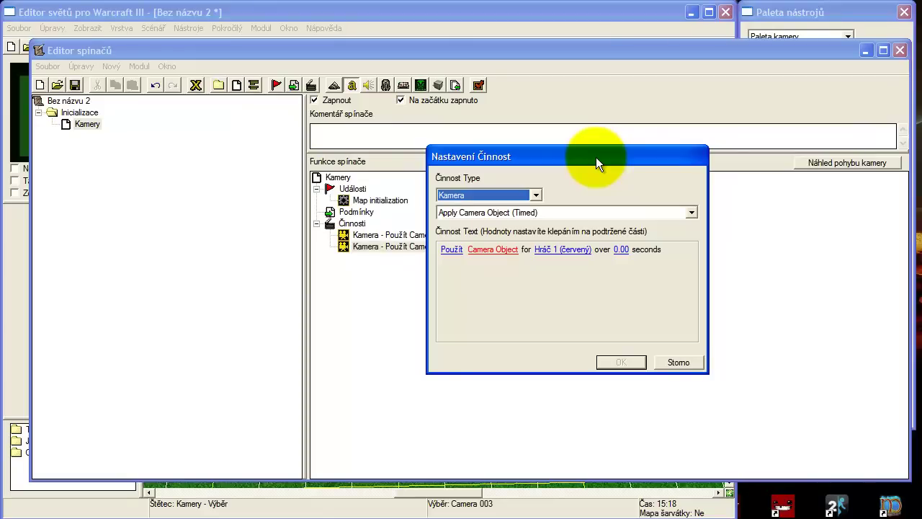
Choose Shake Camera as the new action's function and view the options for its magnitude
left_click(609, 216)
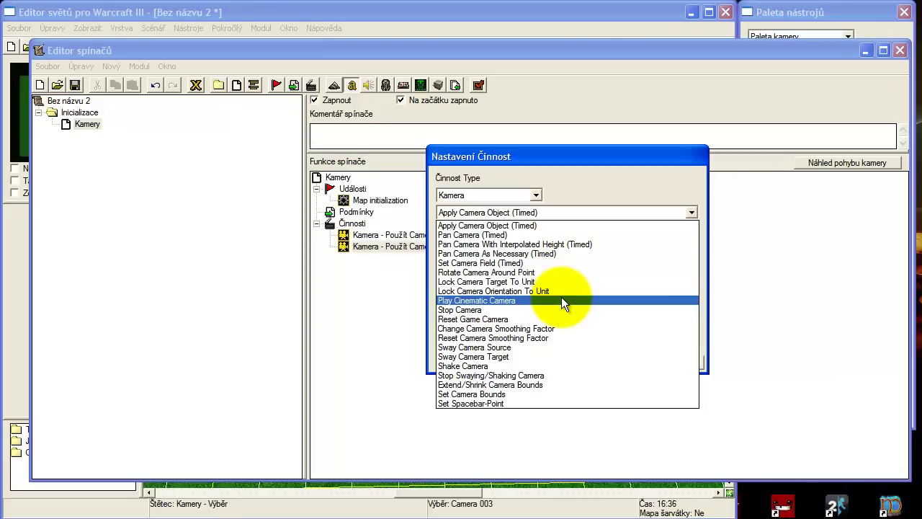
left_click(495, 362)
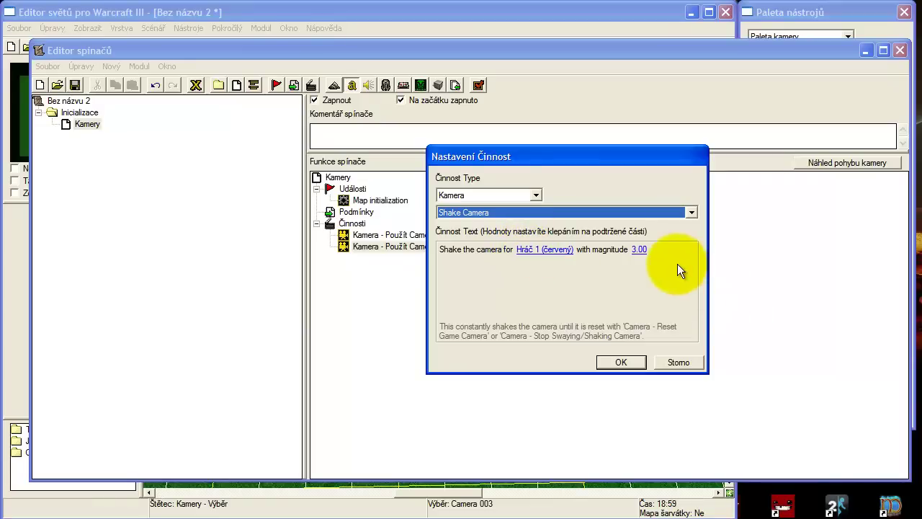
left_click(637, 251)
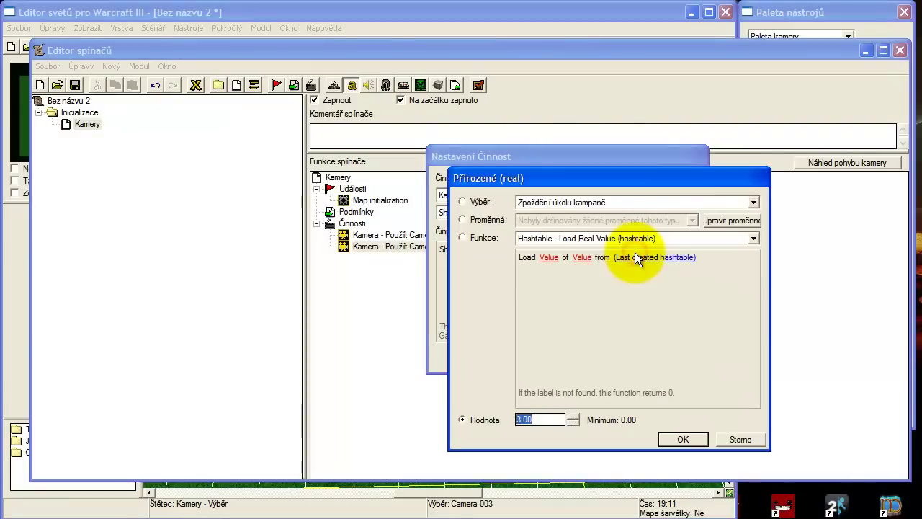
left_click(734, 437)
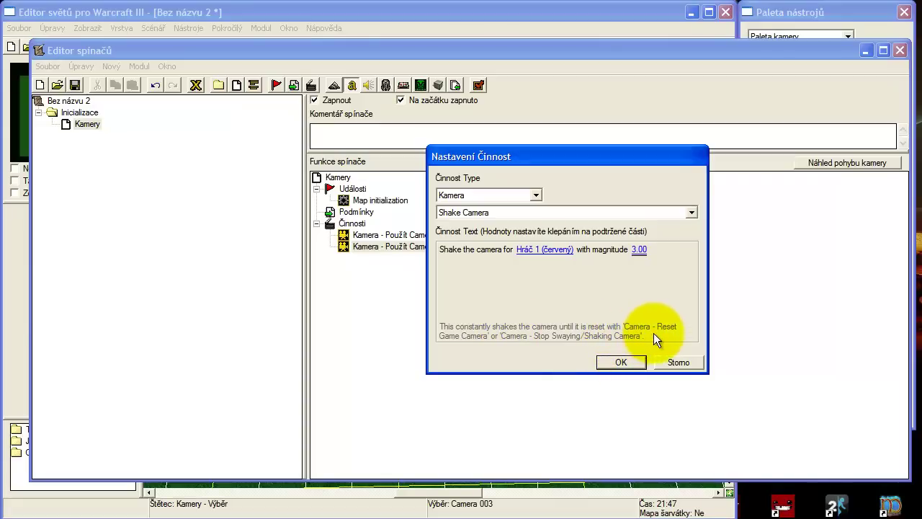
Compare the settings of the Reset Game Camera, Shake Camera and Stop Swaying/Shaking Camera actions
left_click(486, 213)
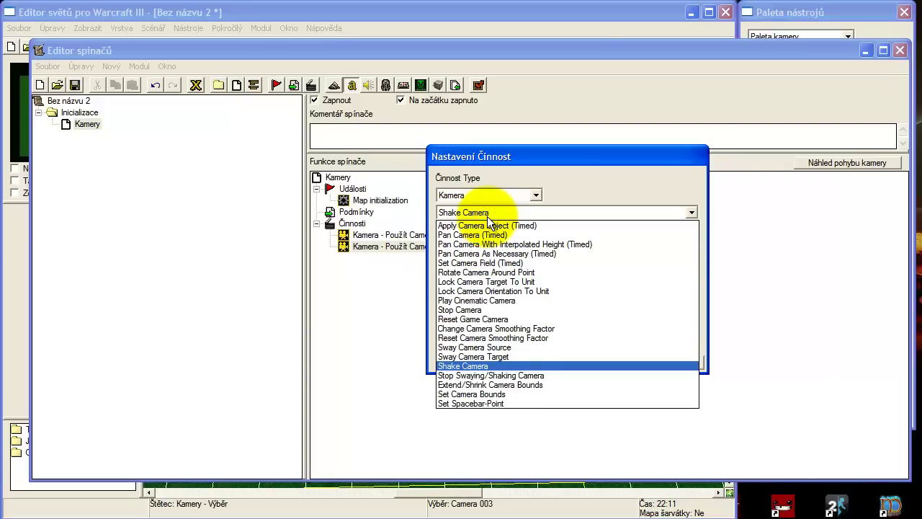
left_click(488, 319)
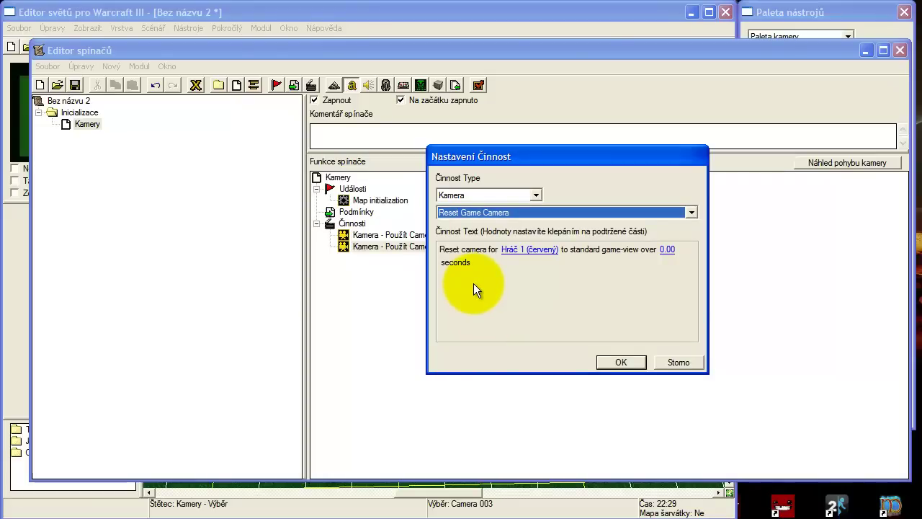
left_click(491, 212)
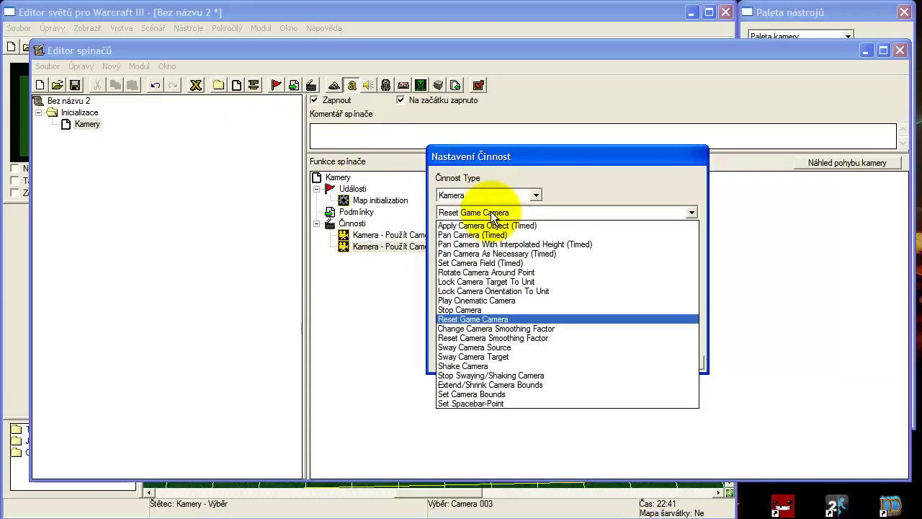
left_click(478, 364)
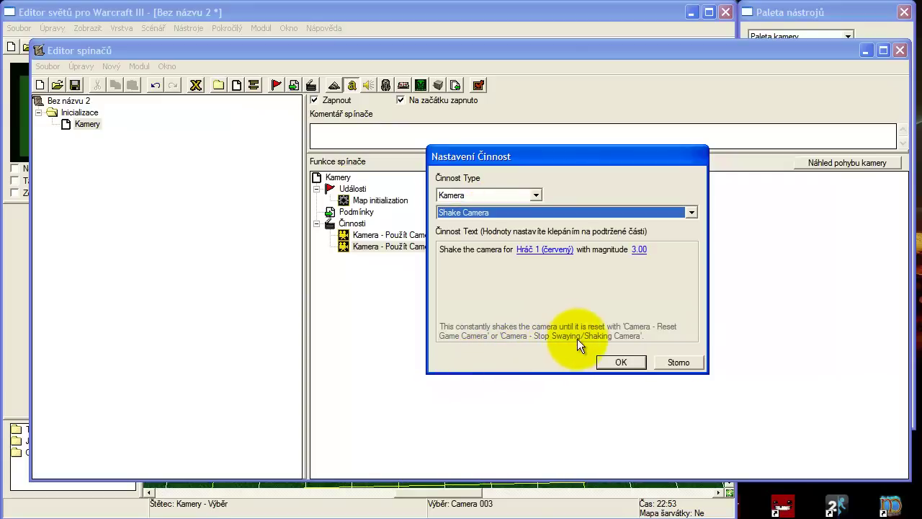
left_click(511, 214)
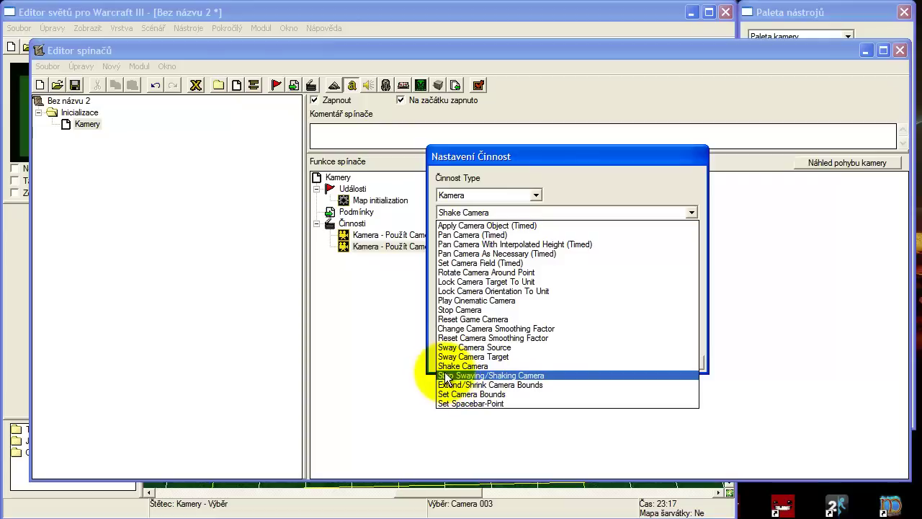
left_click(503, 378)
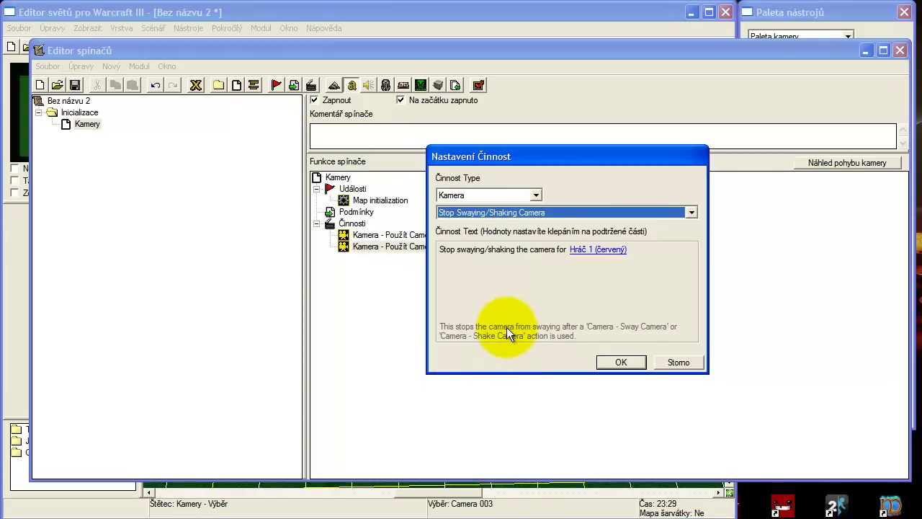
left_click(522, 211)
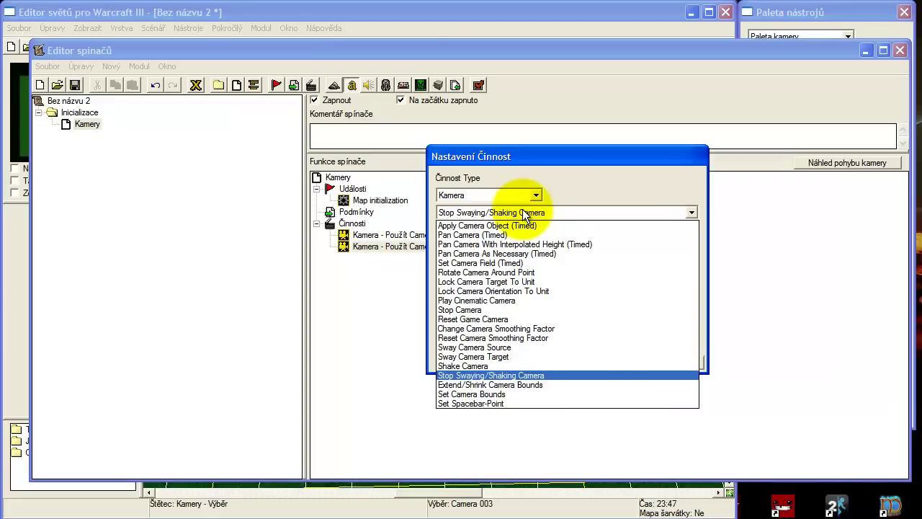
left_click(518, 319)
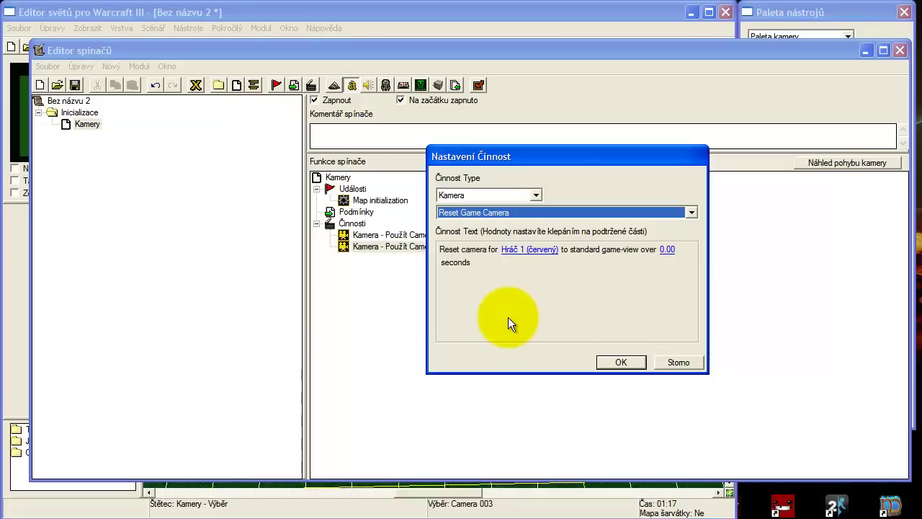
Return to the map and look through Camera 001 from the camera list
left_click(428, 36)
right_click_drag(426, 124, 474, 269)
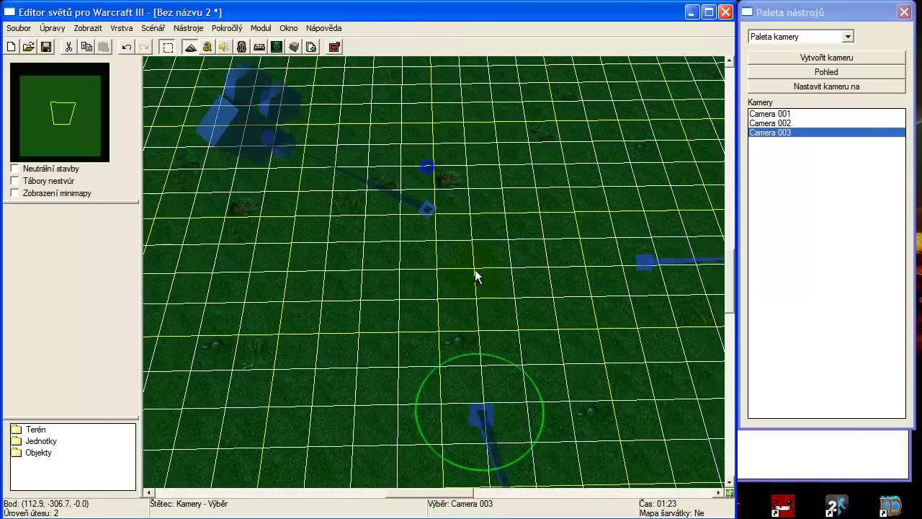
left_click(432, 207)
left_click(786, 114)
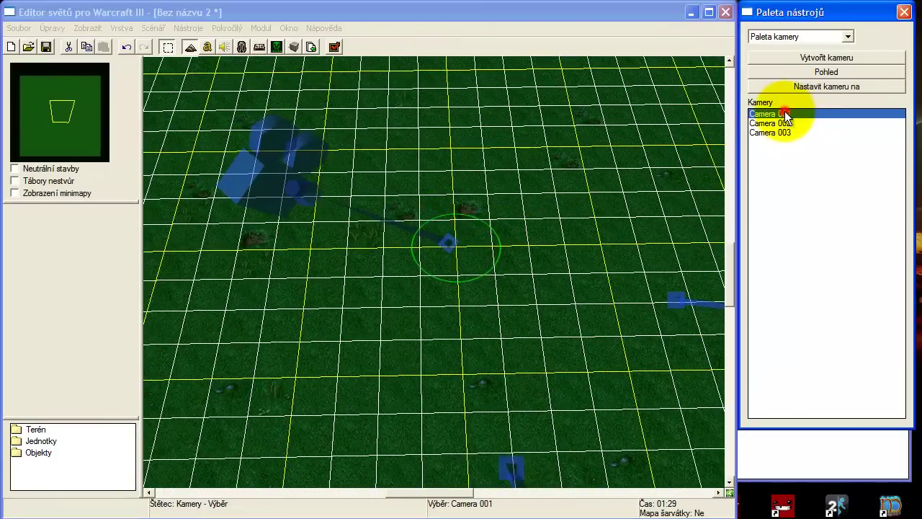
double_click(785, 114)
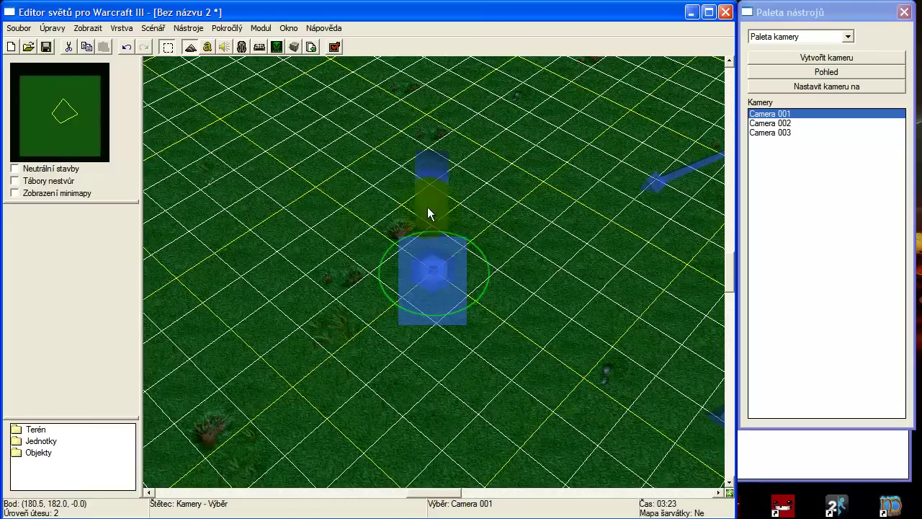
Review the Reset Game Camera and Lock Camera Target To Unit actions in the trigger editor, and discard the new action
left_click(206, 48)
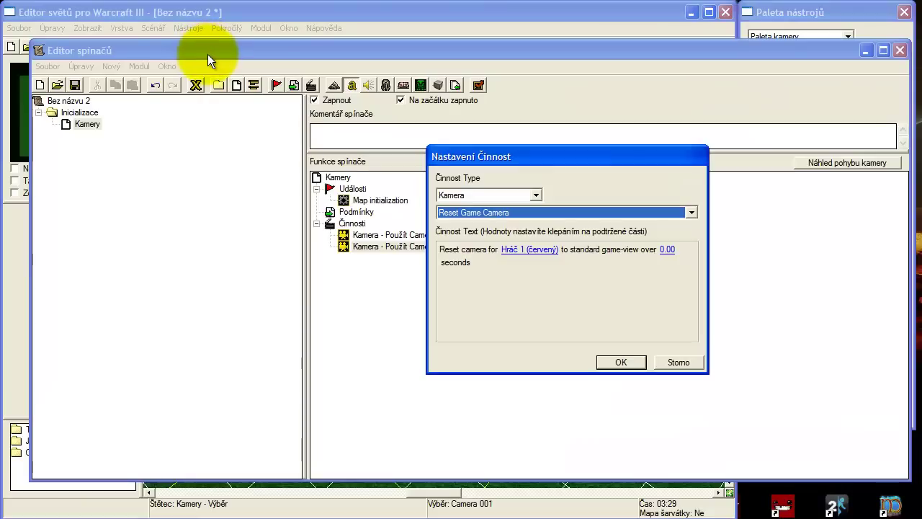
left_click(483, 207)
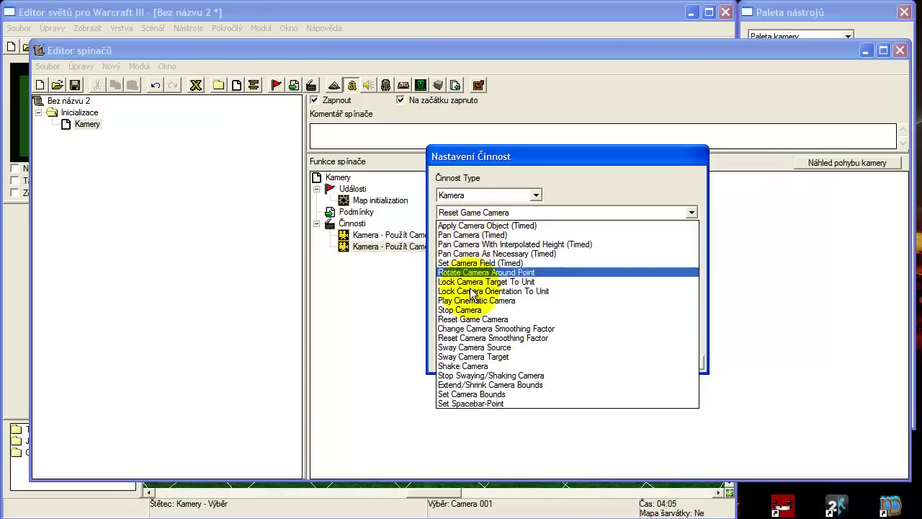
left_click(456, 319)
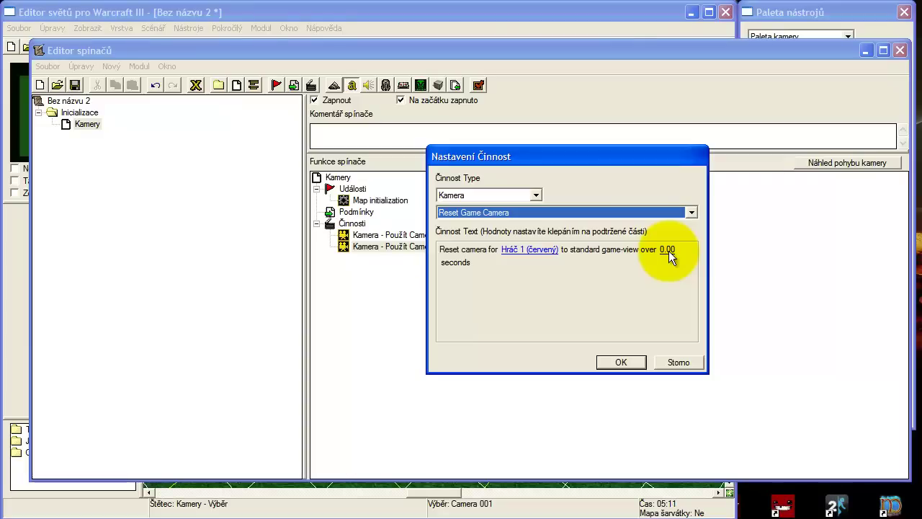
left_click(663, 208)
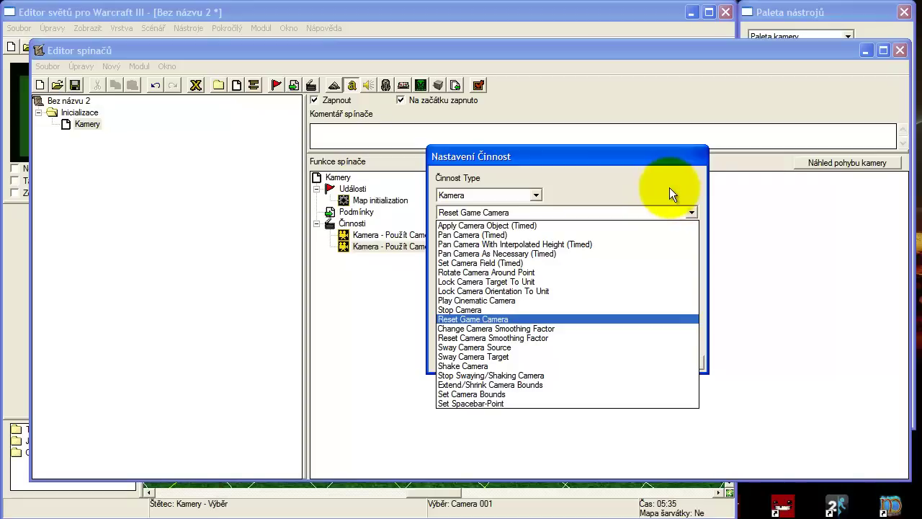
left_click(619, 281)
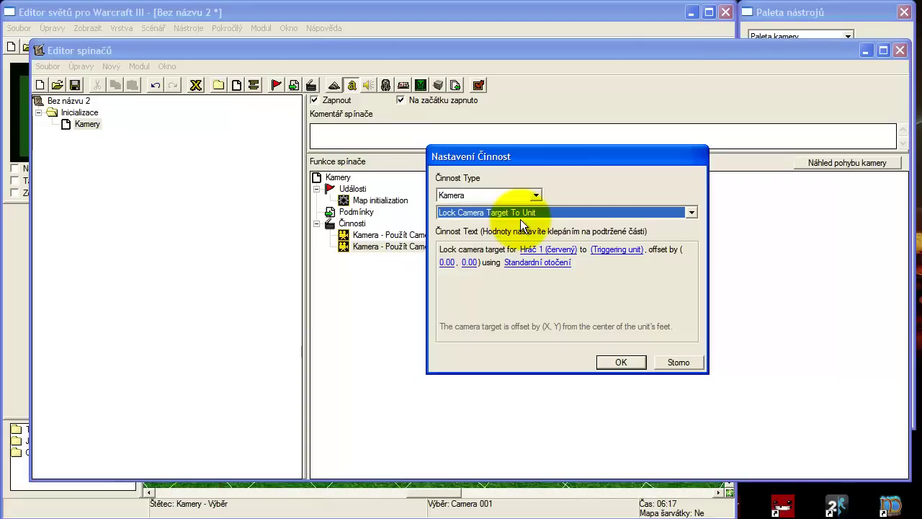
left_click(673, 362)
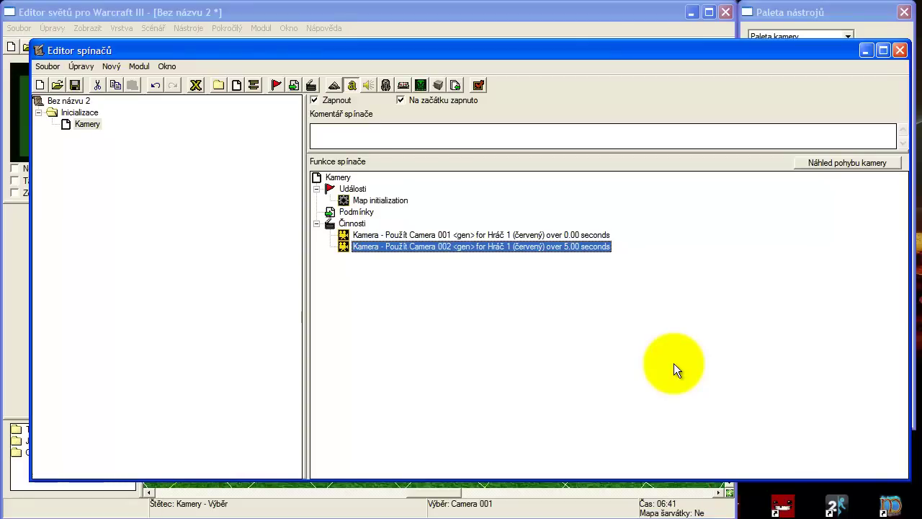
left_click(523, 6)
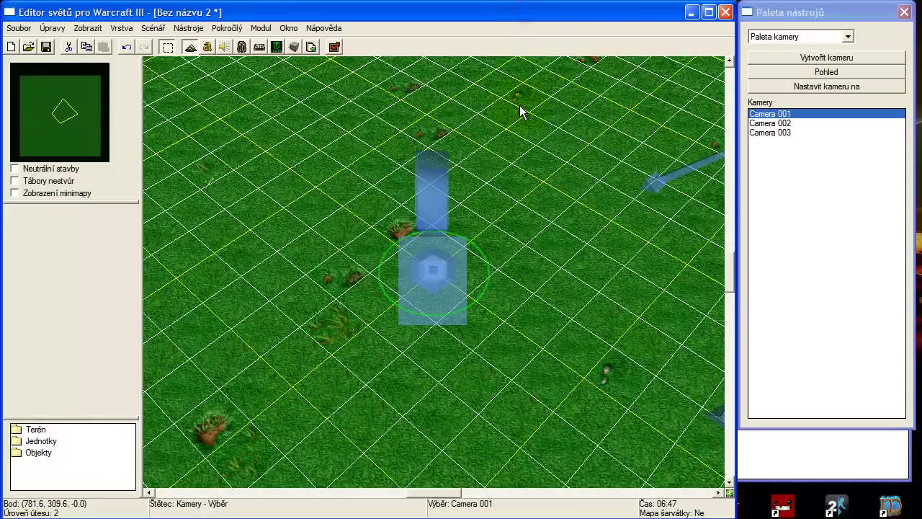